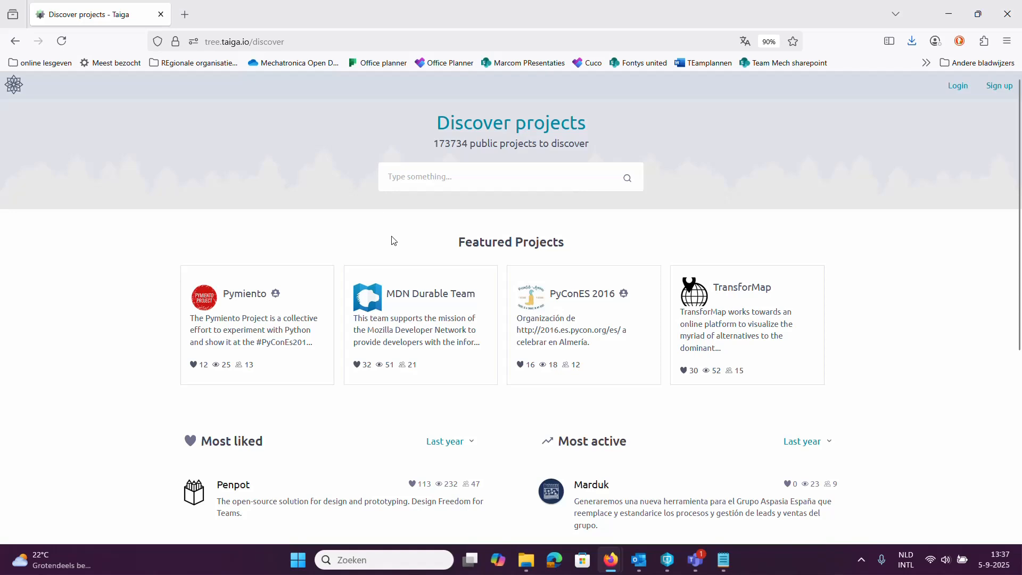
Step: Log in to Taiga with the saved username and account password
{"action": "left_click", "coordinate": [960, 87]}
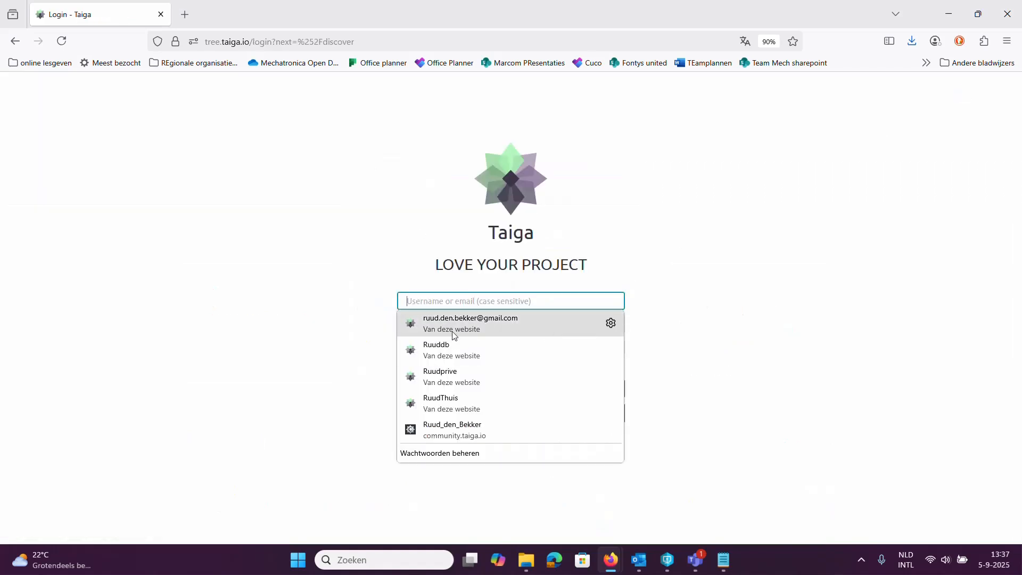
{"action": "left_click", "coordinate": [446, 352]}
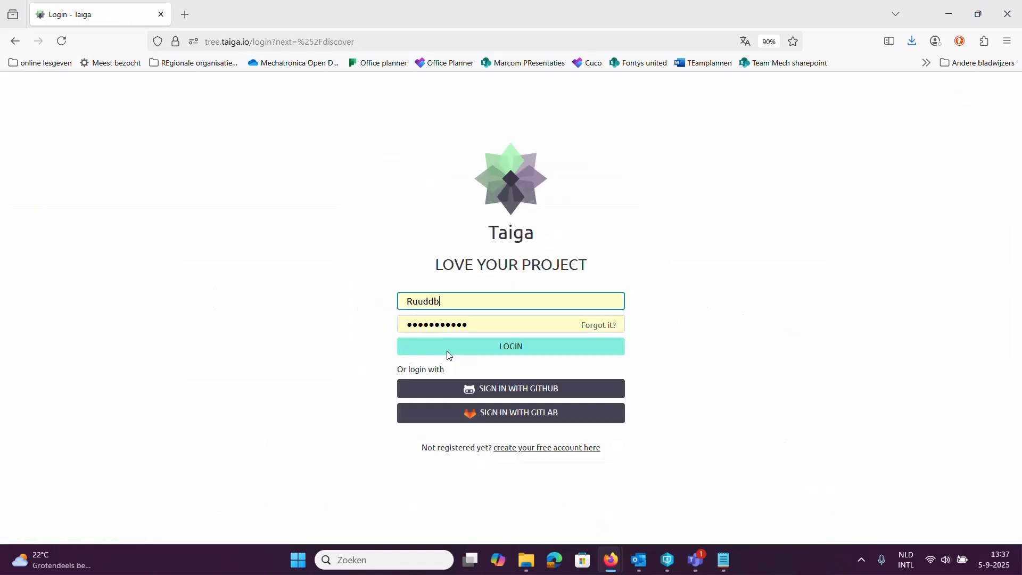
{"action": "left_click", "coordinate": [511, 350]}
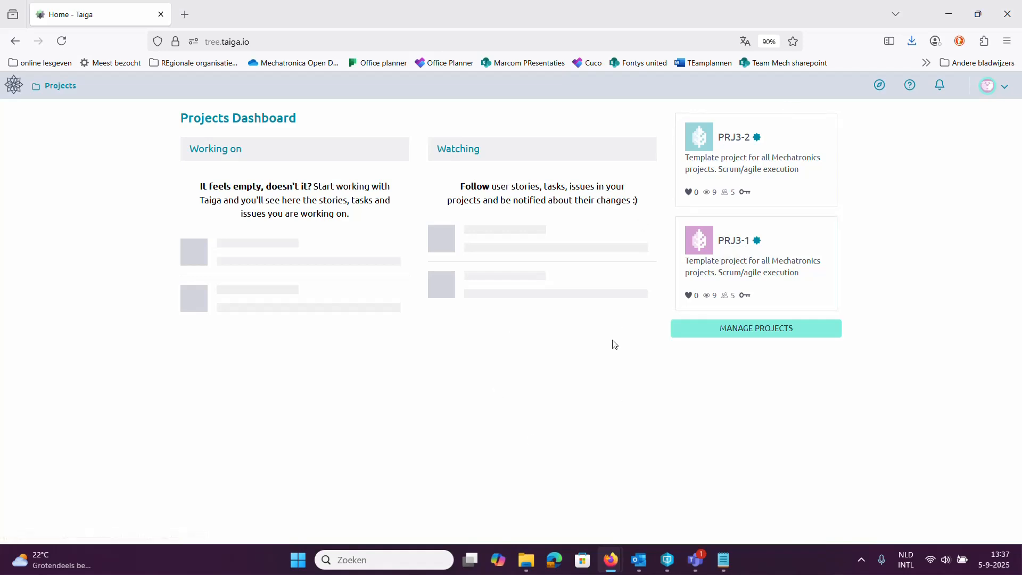
Step: Open the PRJ3-1 project and go to its member management settings
{"action": "left_click", "coordinate": [733, 241]}
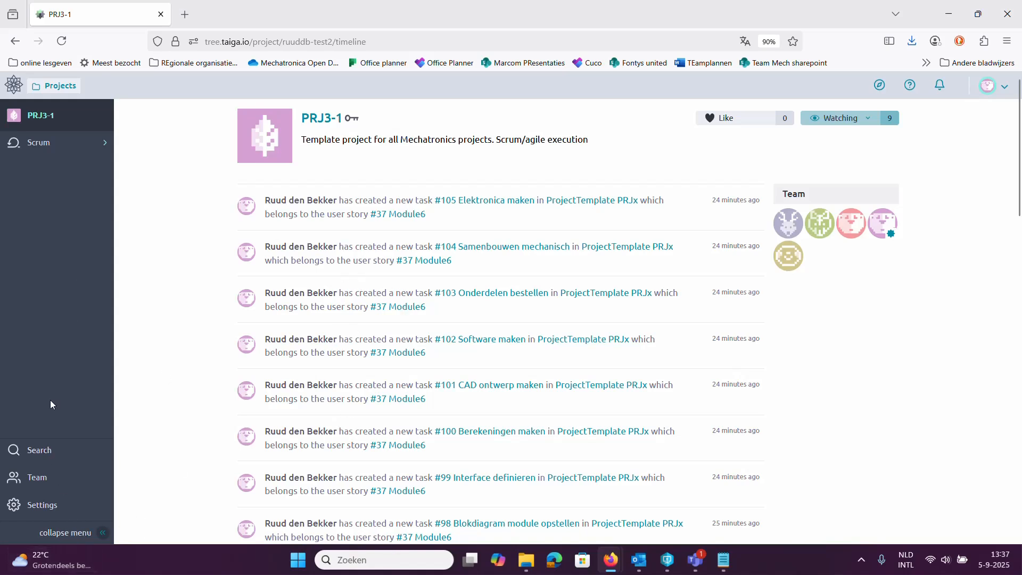
{"action": "left_click", "coordinate": [42, 513]}
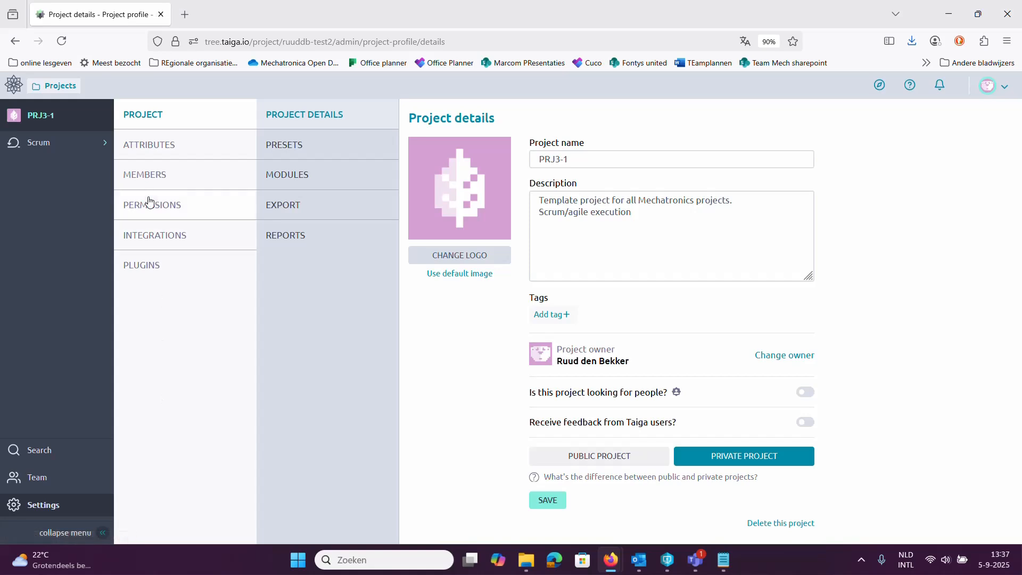
{"action": "left_click", "coordinate": [147, 177]}
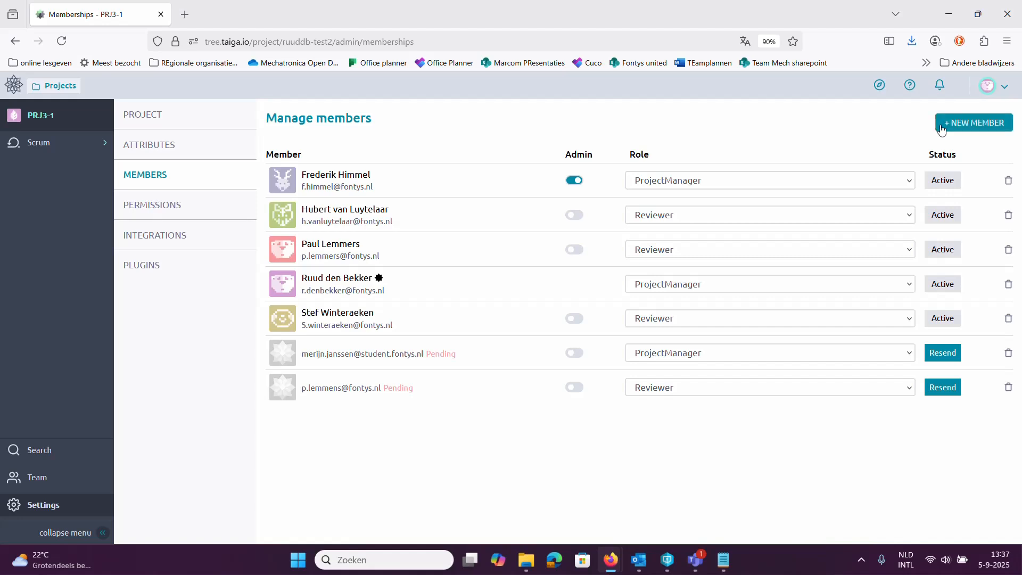
Step: Draft a new member invitation by e-mail with the Team Member role, and discard it without sending
{"action": "left_click", "coordinate": [976, 133]}
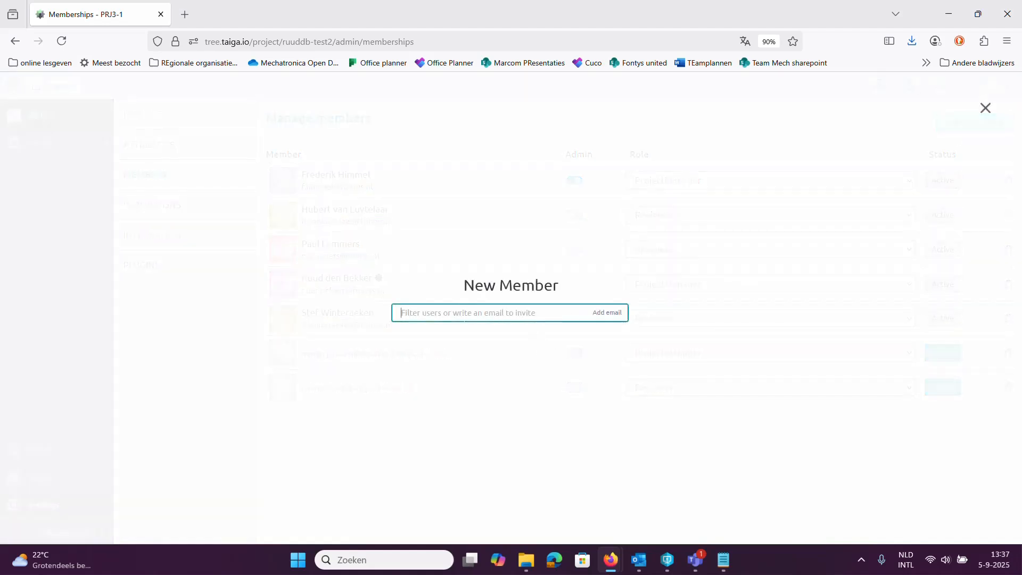
{"action": "type", "text": "xxx"}
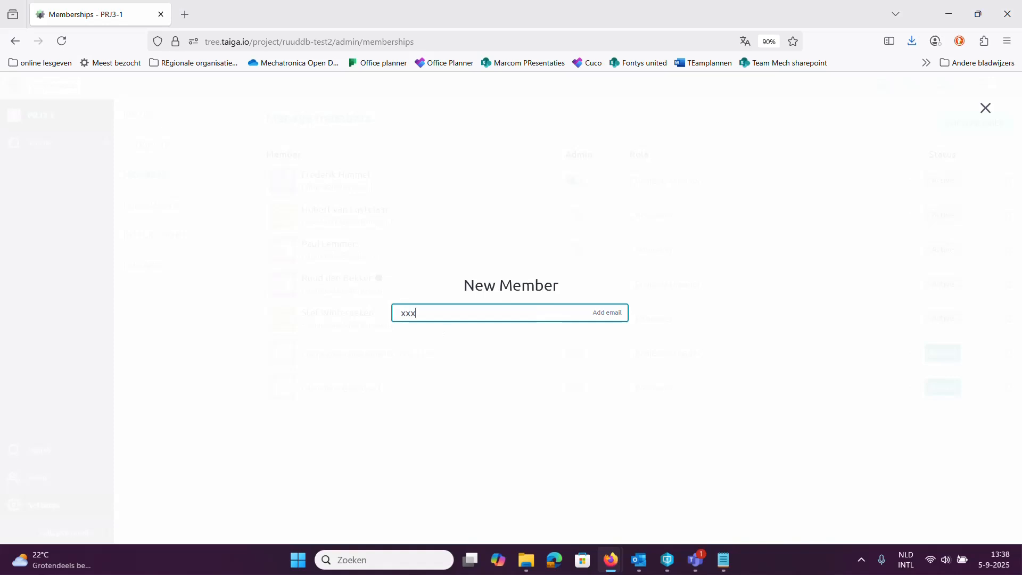
{"action": "type", "text": "@xx.yy"}
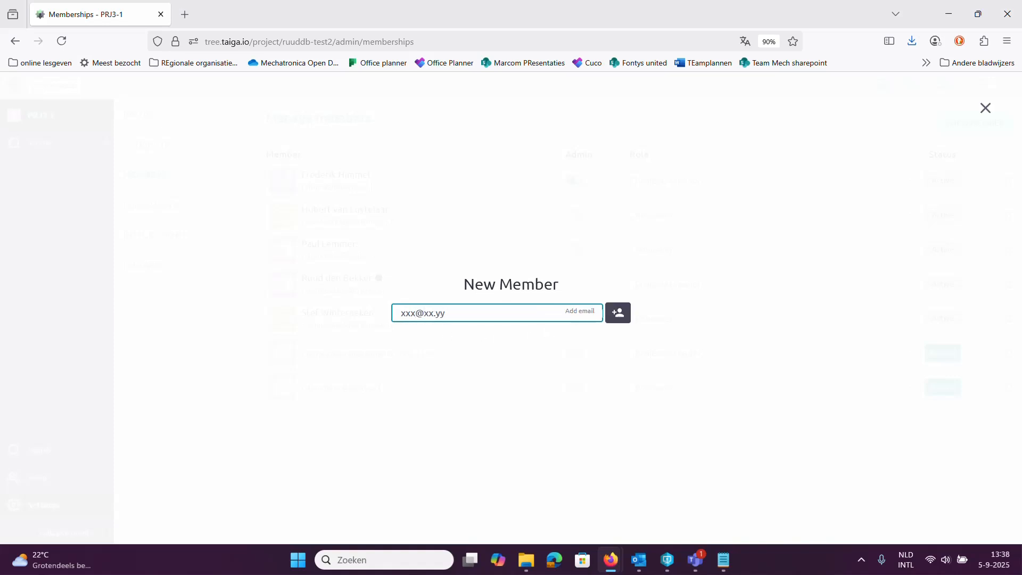
{"action": "left_click", "coordinate": [618, 314]}
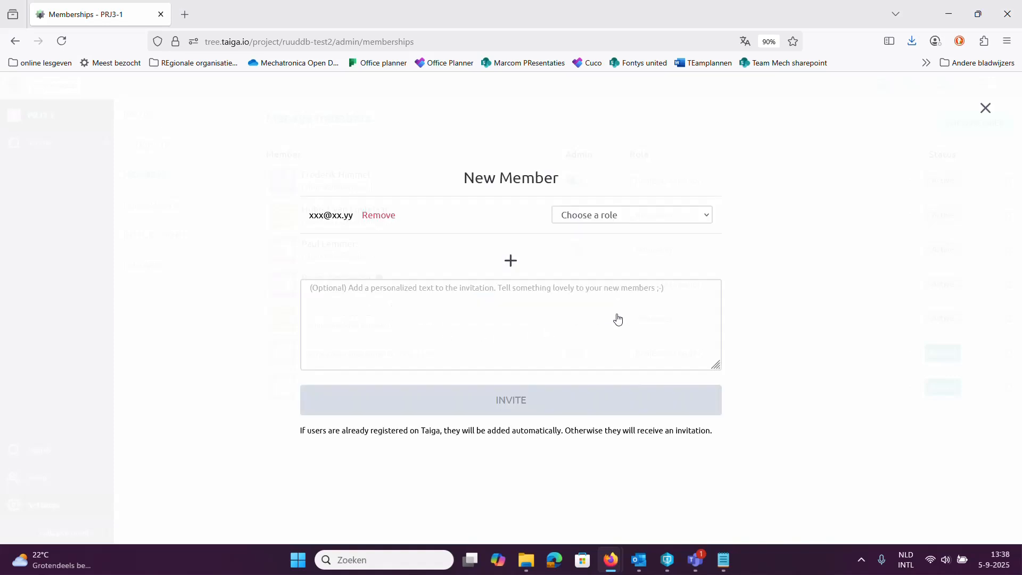
{"action": "left_click", "coordinate": [632, 216]}
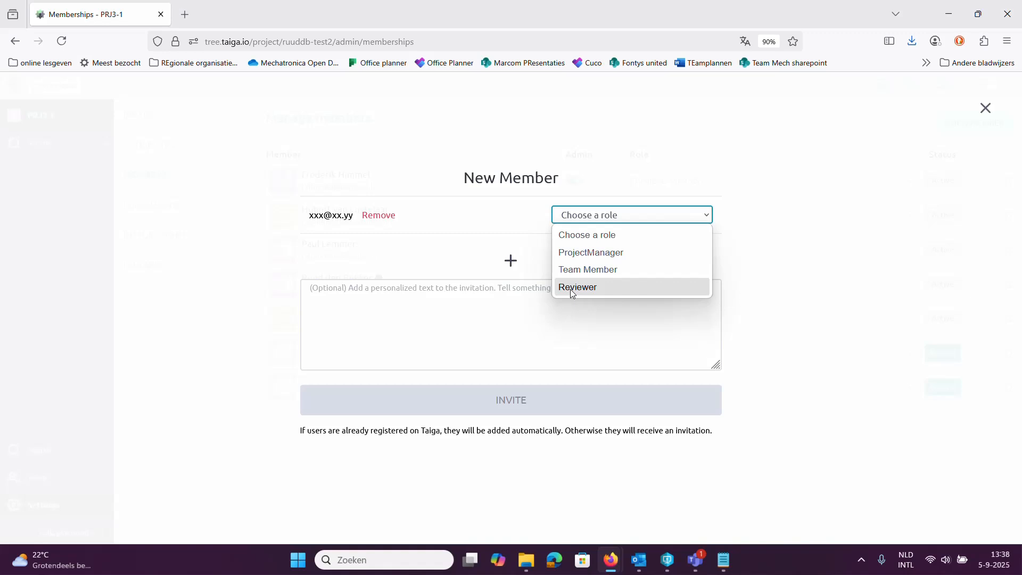
{"action": "left_click", "coordinate": [596, 270]}
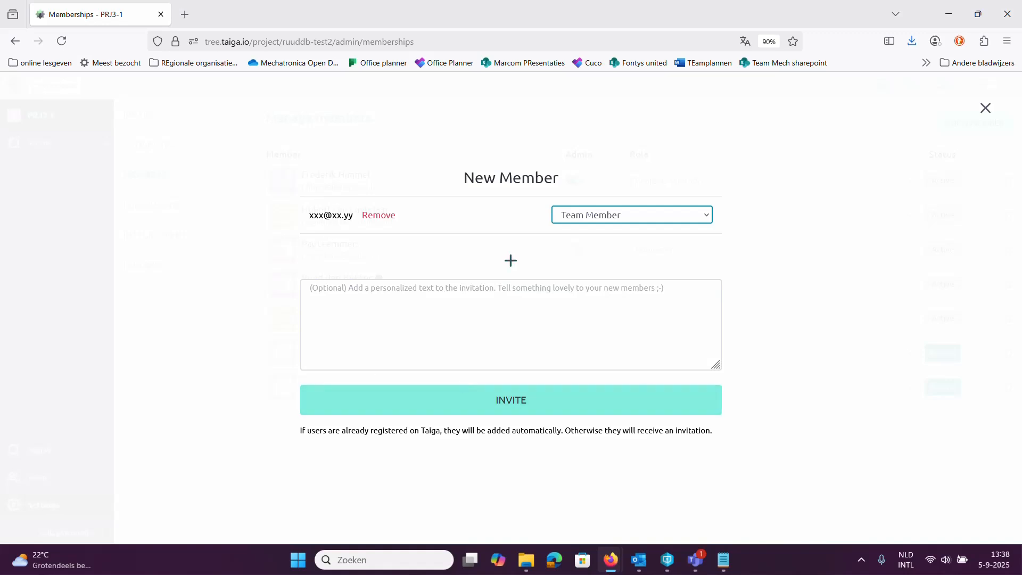
{"action": "left_click", "coordinate": [381, 216]}
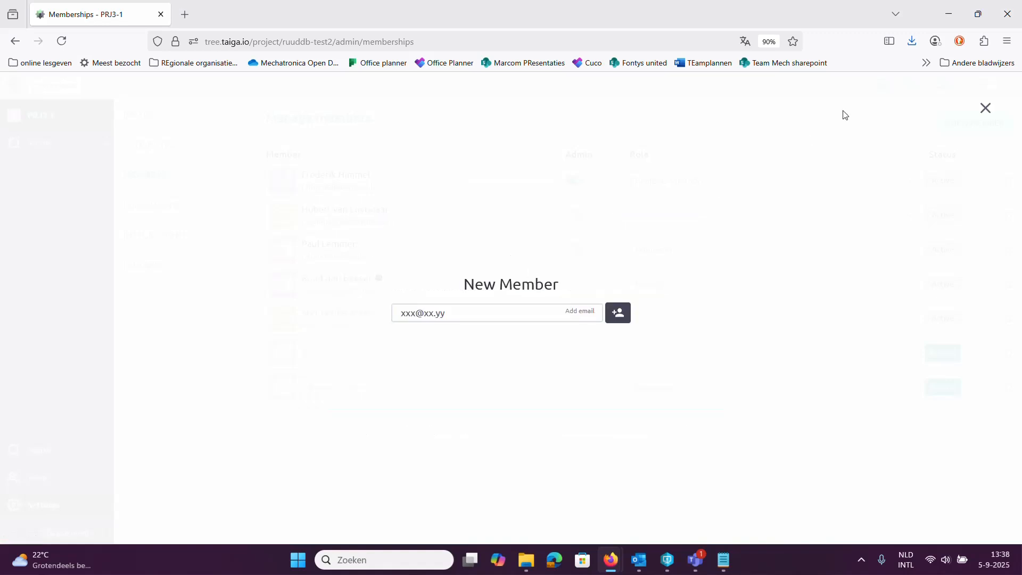
{"action": "left_click", "coordinate": [985, 108]}
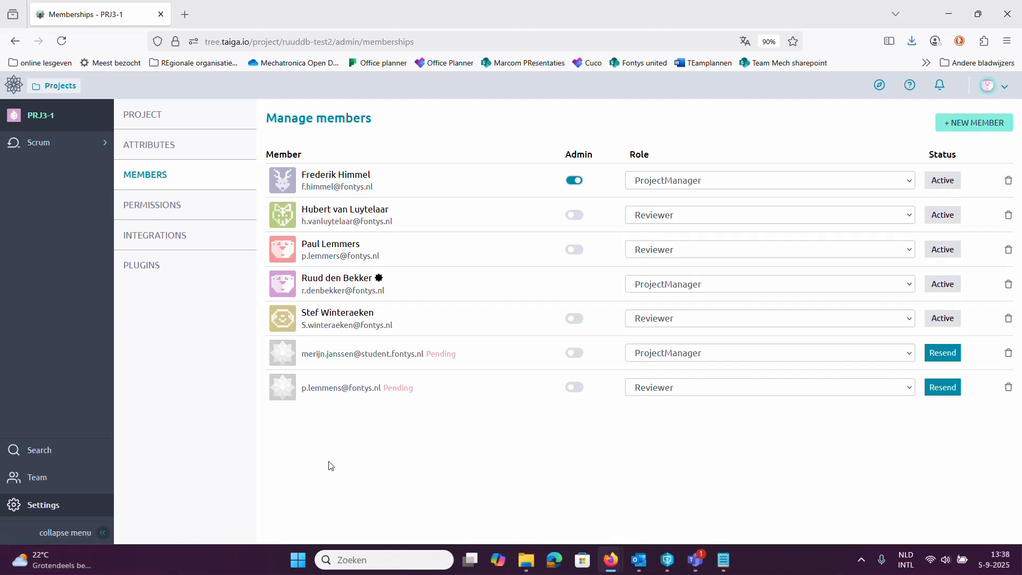
Step: Open the project's Scrum backlog and view the name and date settings of the Verificatiefase sprint
{"action": "left_click", "coordinate": [38, 143]}
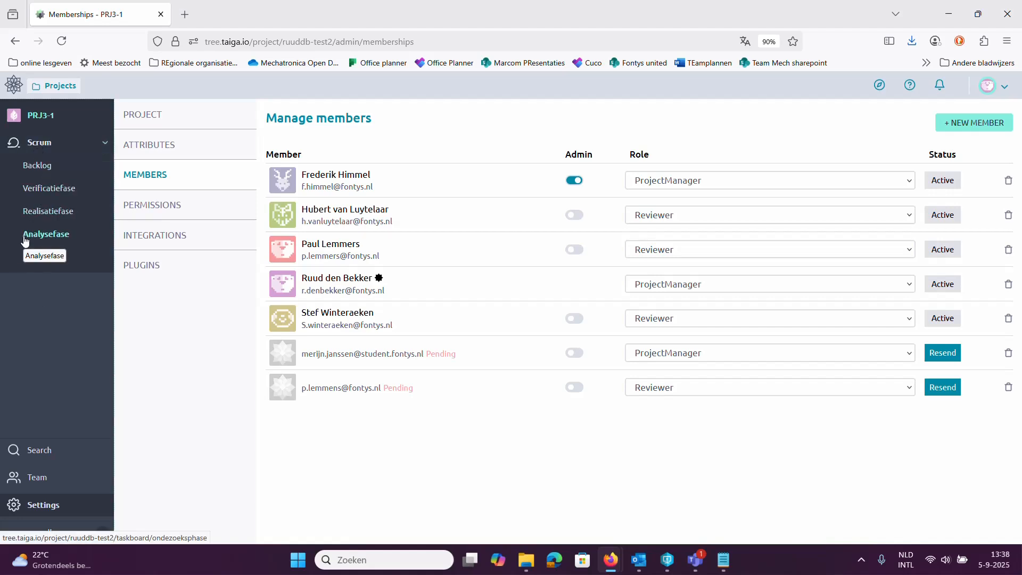
{"action": "left_click", "coordinate": [34, 169]}
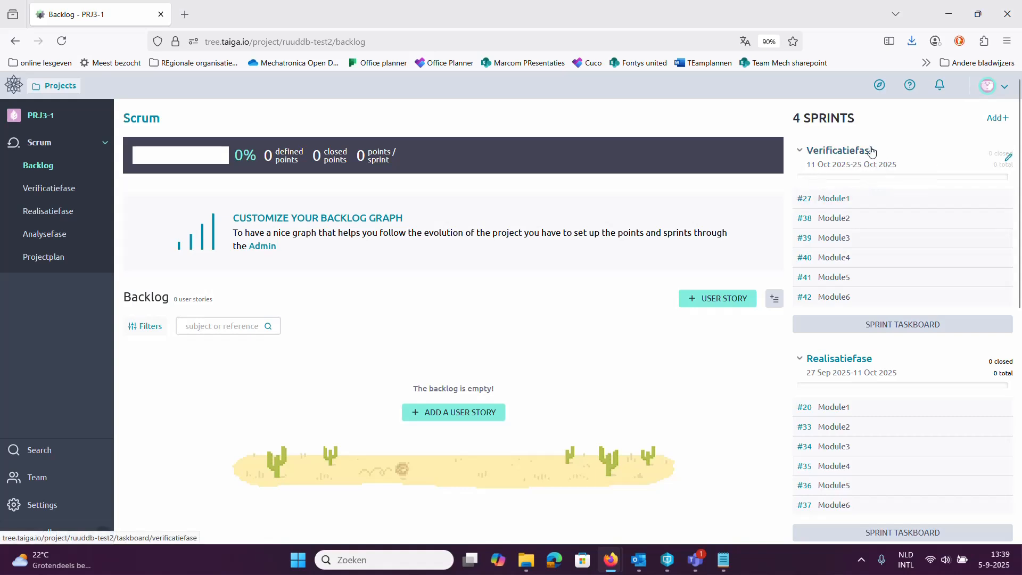
{"action": "left_click", "coordinate": [1006, 161]}
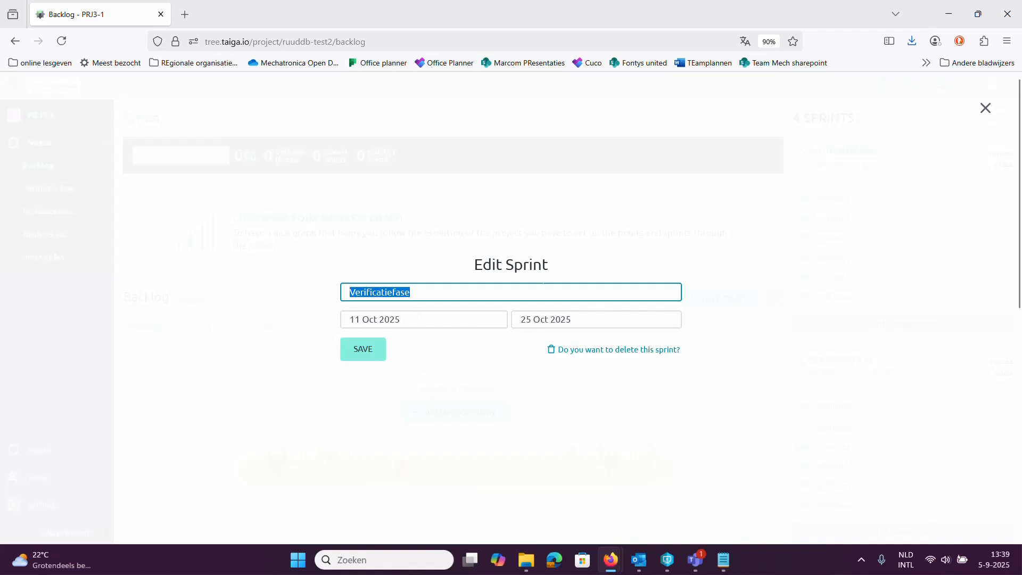
{"action": "left_click", "coordinate": [985, 107]}
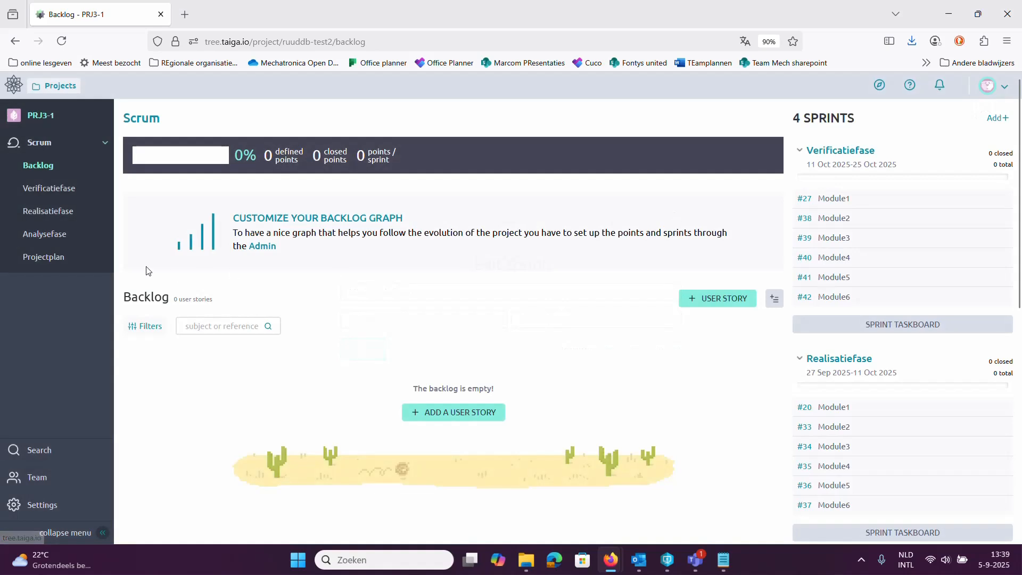
Step: View the sprint taskboards of Projectplan, Analysefase, Realisatiefase and Verificatiefase one after another
{"action": "left_click", "coordinate": [44, 261]}
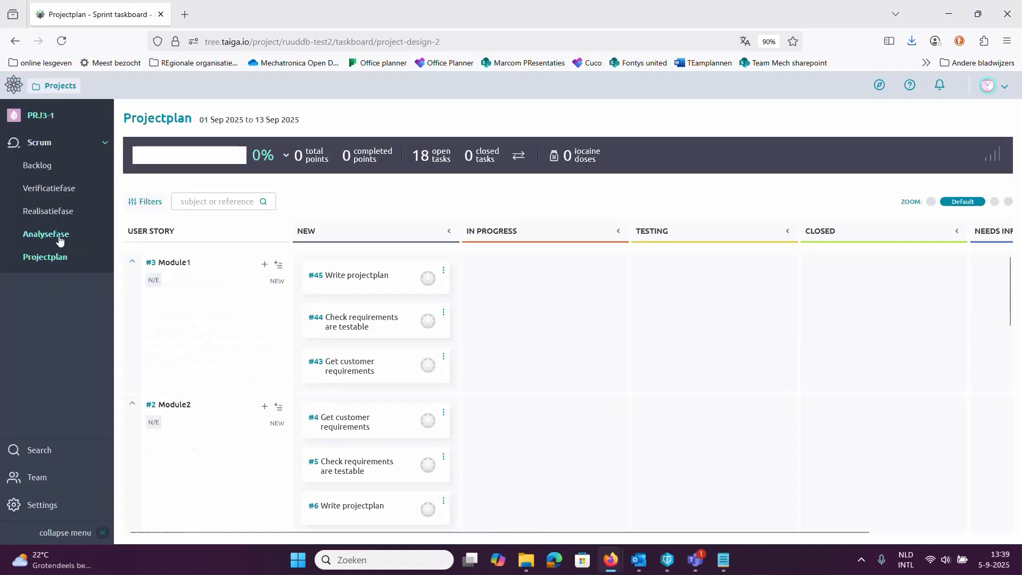
{"action": "left_click", "coordinate": [57, 238]}
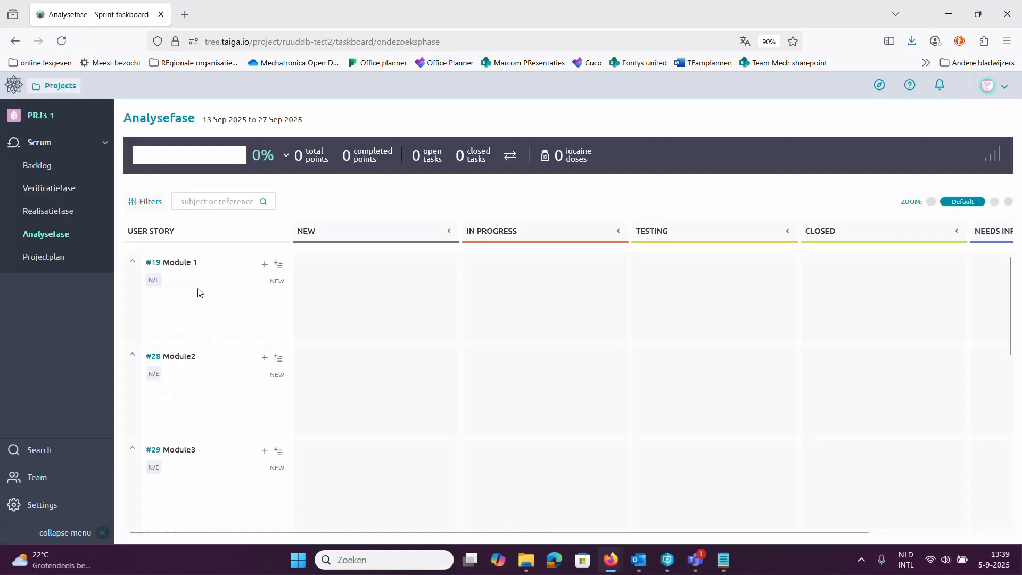
{"action": "left_click", "coordinate": [76, 215]}
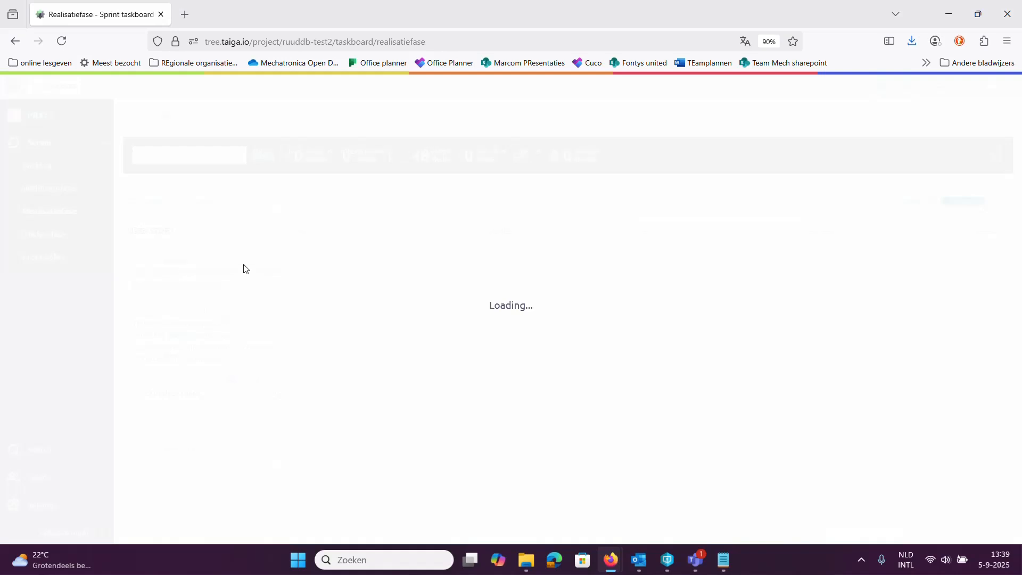
{"action": "left_click", "coordinate": [61, 190]}
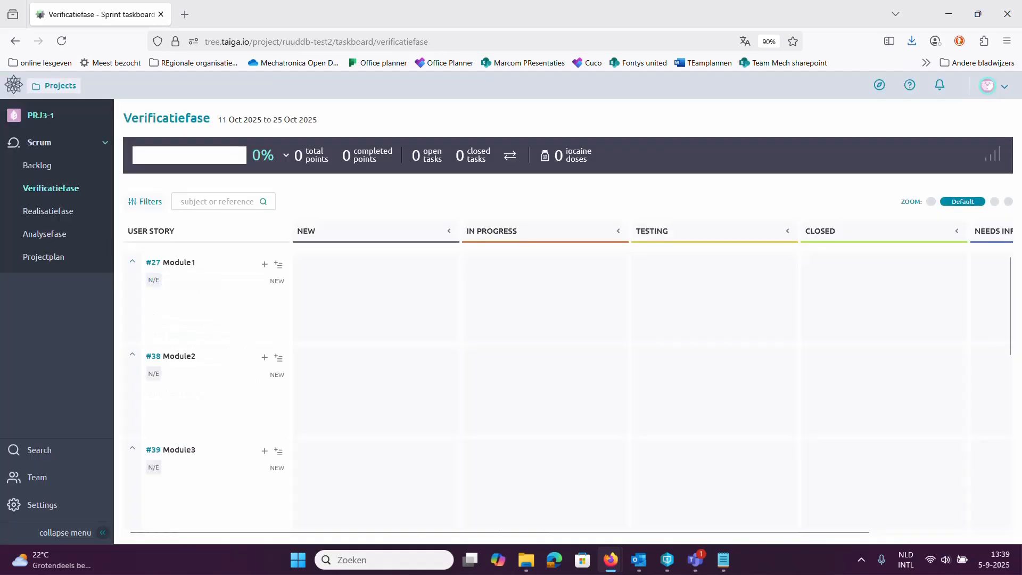
Step: Return to the Projectplan taskboard and examine the tasks listed under each module's user story
{"action": "left_click", "coordinate": [59, 258]}
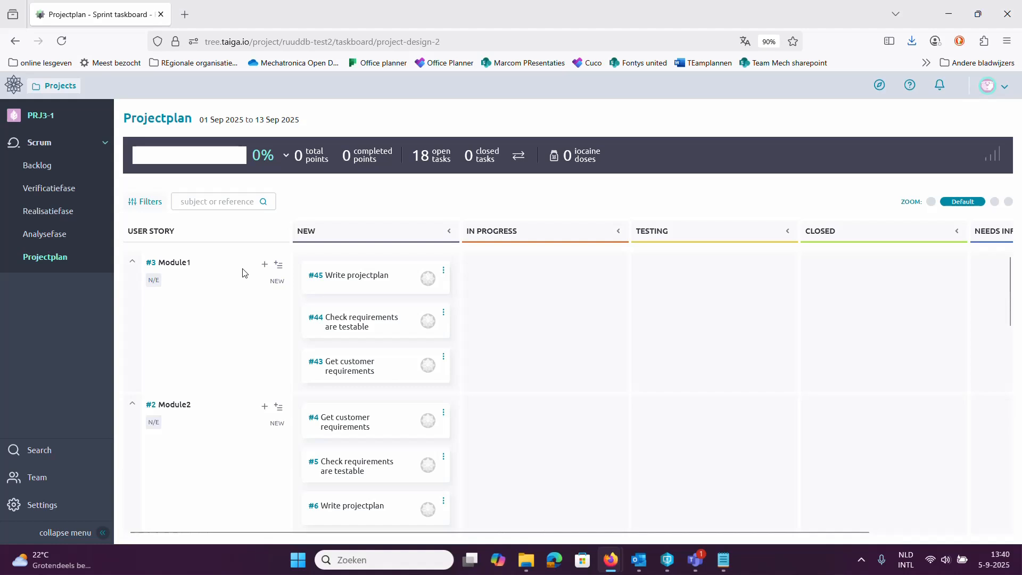
{"action": "scroll", "coordinate": [206, 367], "scroll_direction": "down", "scroll_amount": 7}
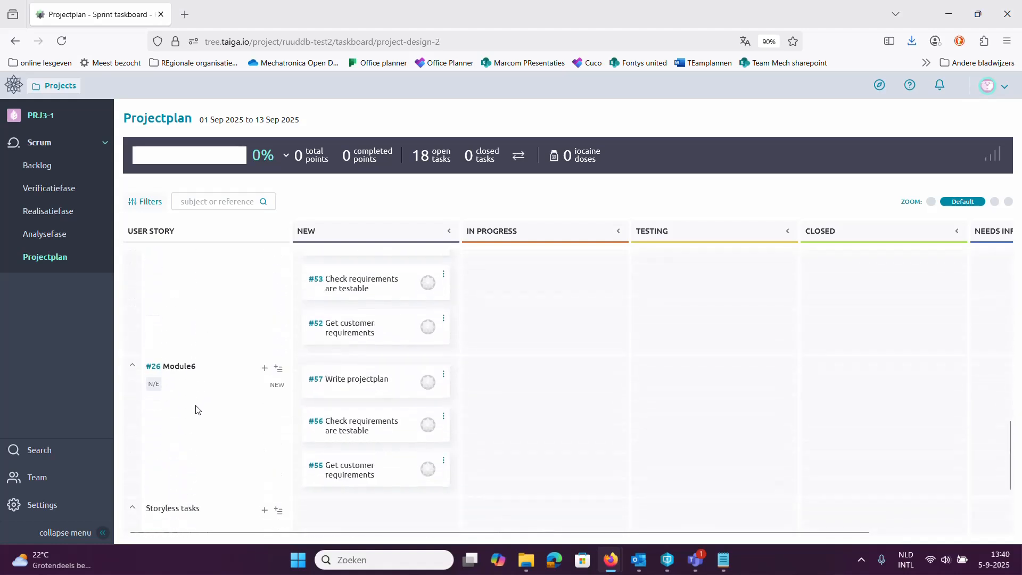
{"action": "scroll", "coordinate": [202, 383], "scroll_direction": "up", "scroll_amount": 12}
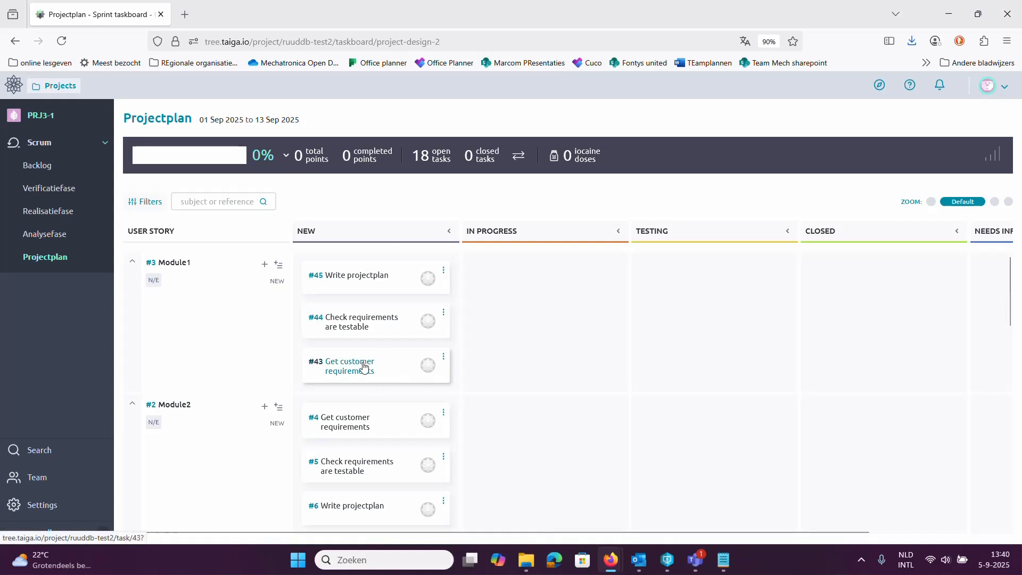
{"action": "scroll", "coordinate": [259, 386], "scroll_direction": "down", "scroll_amount": 5}
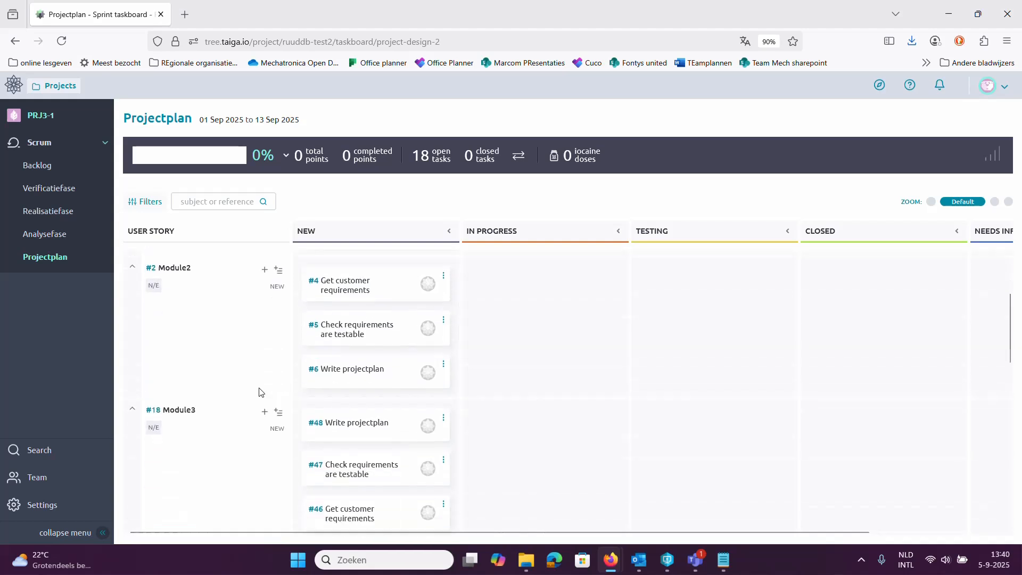
{"action": "scroll", "coordinate": [265, 396], "scroll_direction": "up", "scroll_amount": 5}
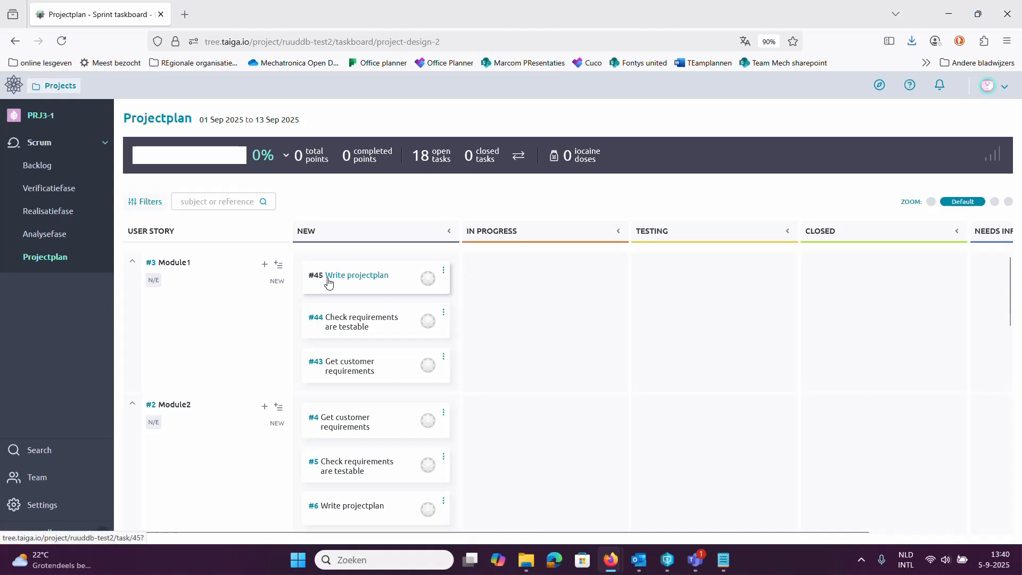
Step: Move Module1's task "Check requirements are testable" to Testing, view its details and return to the taskboard
{"action": "mouse_move", "coordinate": [329, 281]}
{"action": "left_mouse_down"}
{"action": "mouse_move", "coordinate": [676, 287]}
{"action": "mouse_move", "coordinate": [648, 286]}
{"action": "left_mouse_up"}
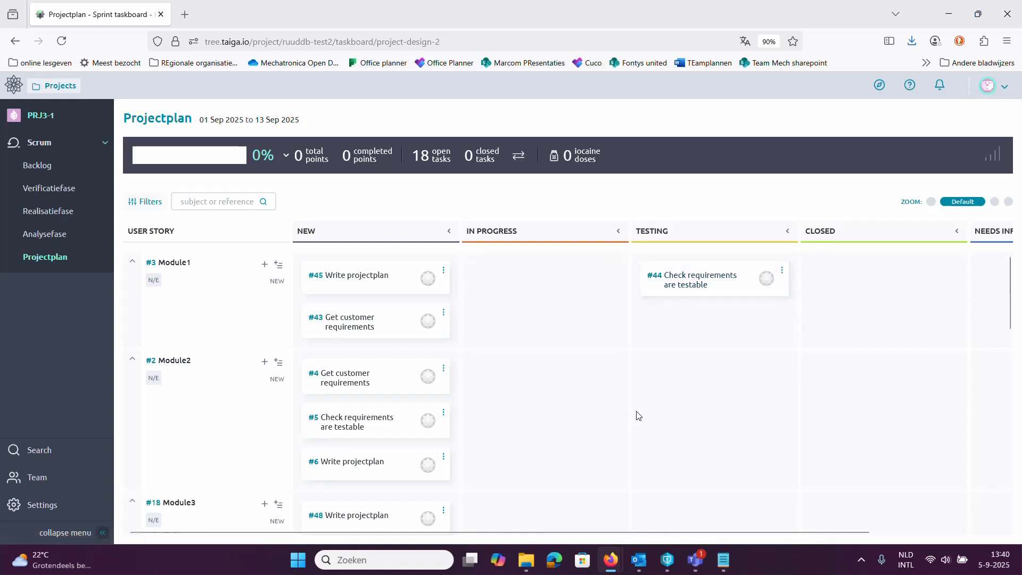
{"action": "left_click", "coordinate": [668, 281]}
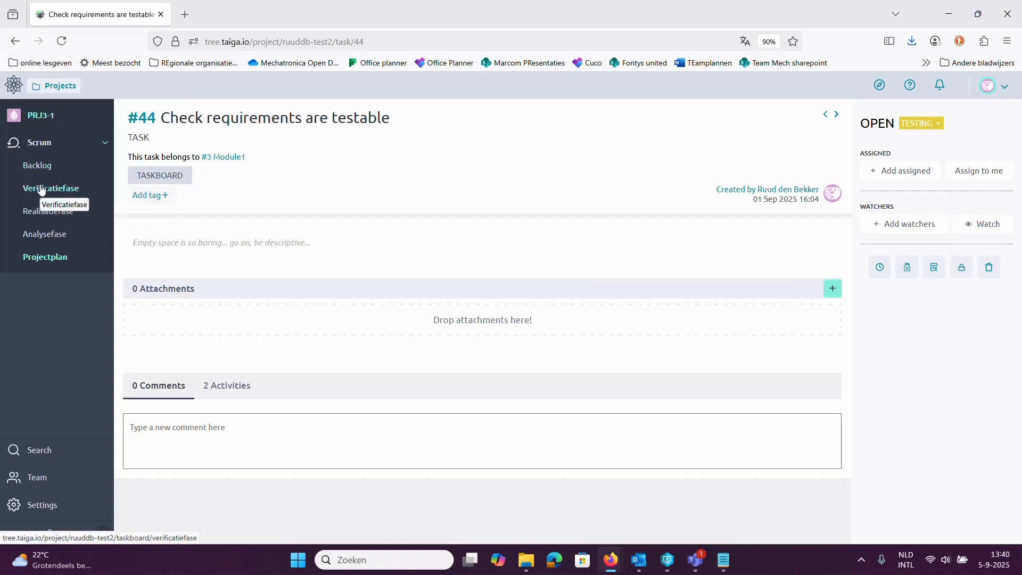
{"action": "left_click", "coordinate": [15, 41]}
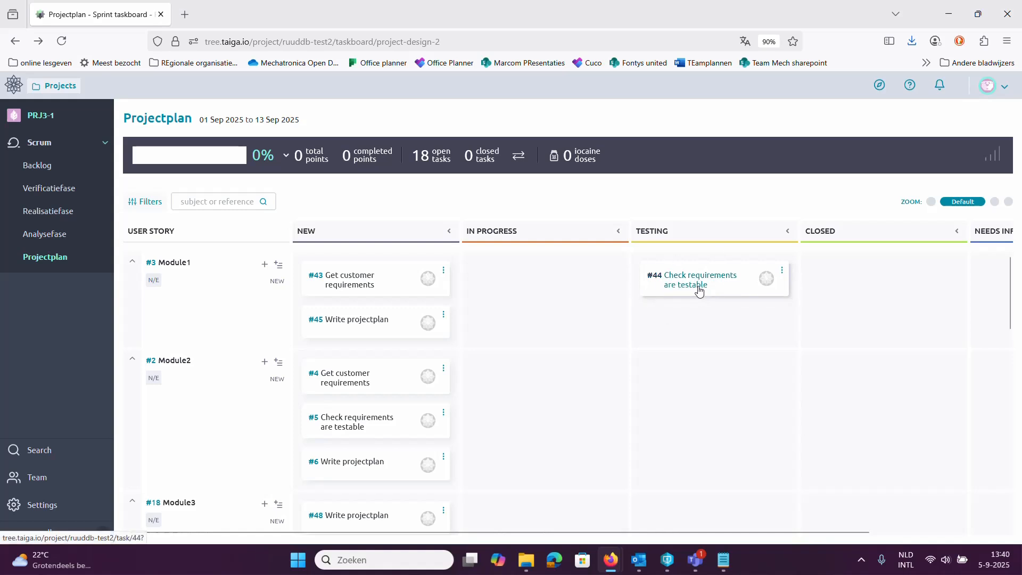
Step: Move Module1's task "Check requirements are testable" to Closed, and put it back under New
{"action": "left_click_drag", "start_coordinate": [698, 290], "coordinate": [858, 290]}
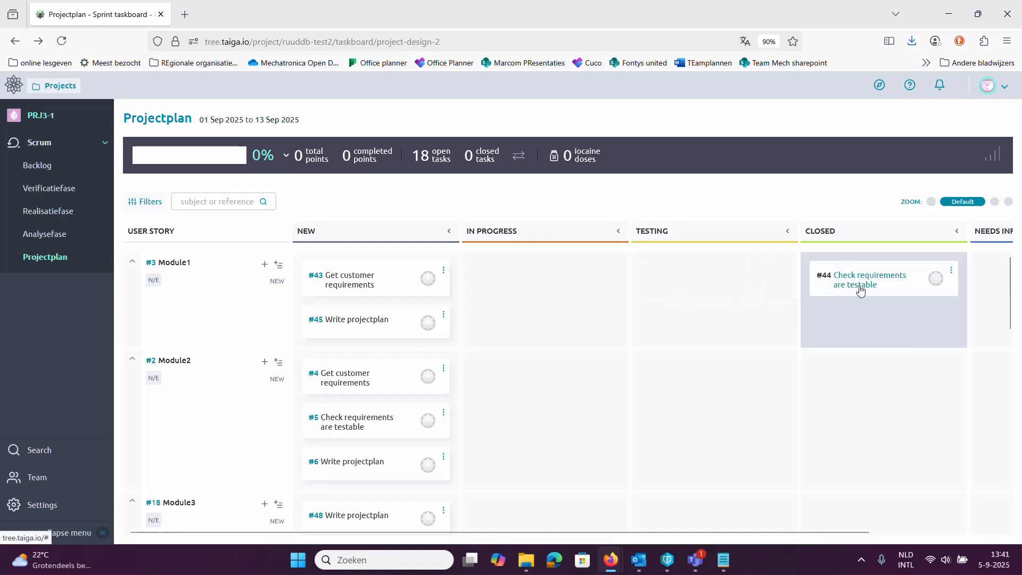
{"action": "left_click_drag", "start_coordinate": [826, 530], "coordinate": [742, 520]}
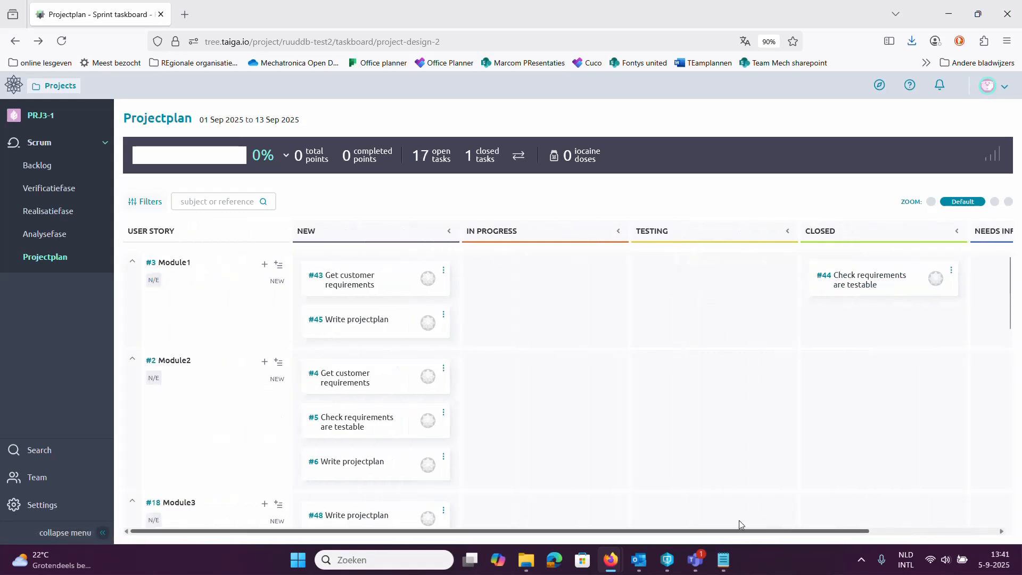
{"action": "left_click_drag", "start_coordinate": [880, 293], "coordinate": [398, 295]}
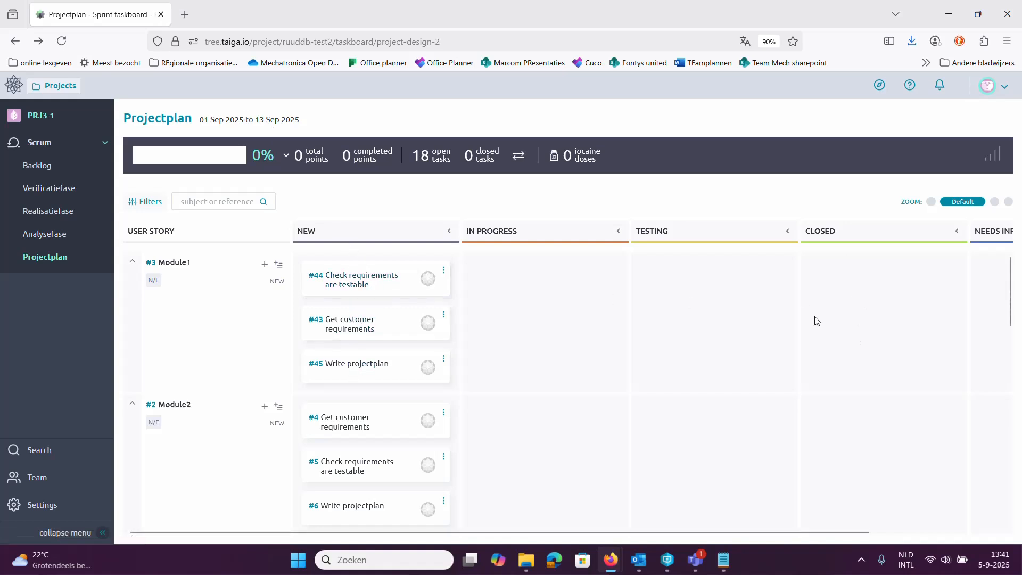
Step: Create a task with the subject "new task" under the Module1 user story
{"action": "left_click", "coordinate": [265, 266]}
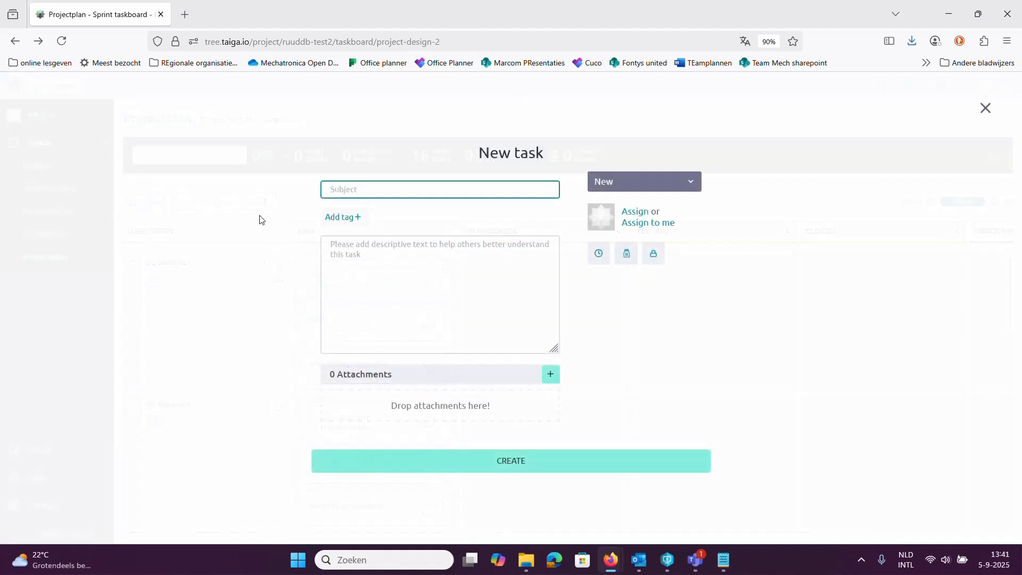
{"action": "type", "text": "new task"}
{"action": "left_click", "coordinate": [490, 461]}
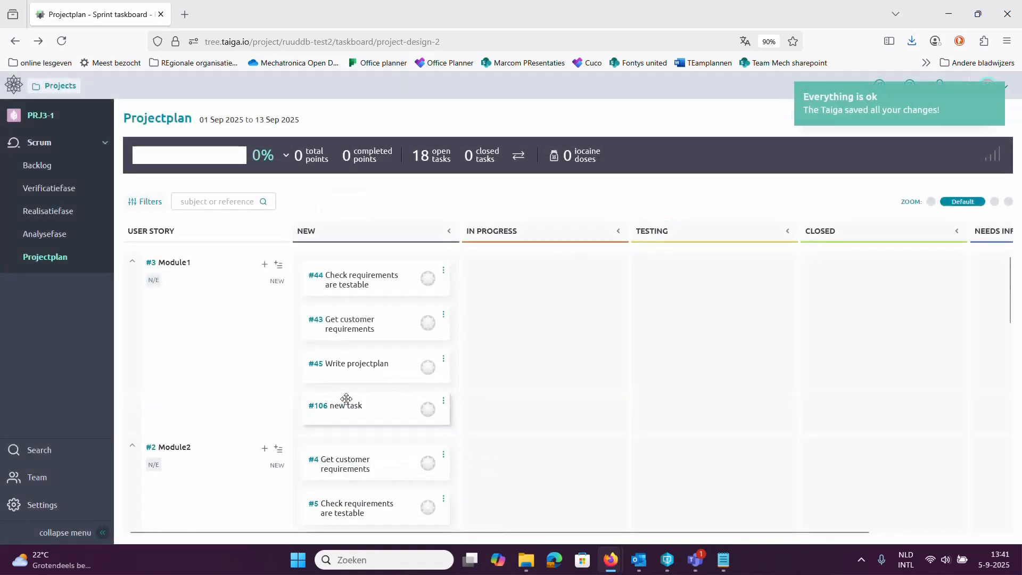
Step: Bulk insert the tasks "task 1" and "task 2" under the Module1 user story
{"action": "left_click", "coordinate": [278, 265]}
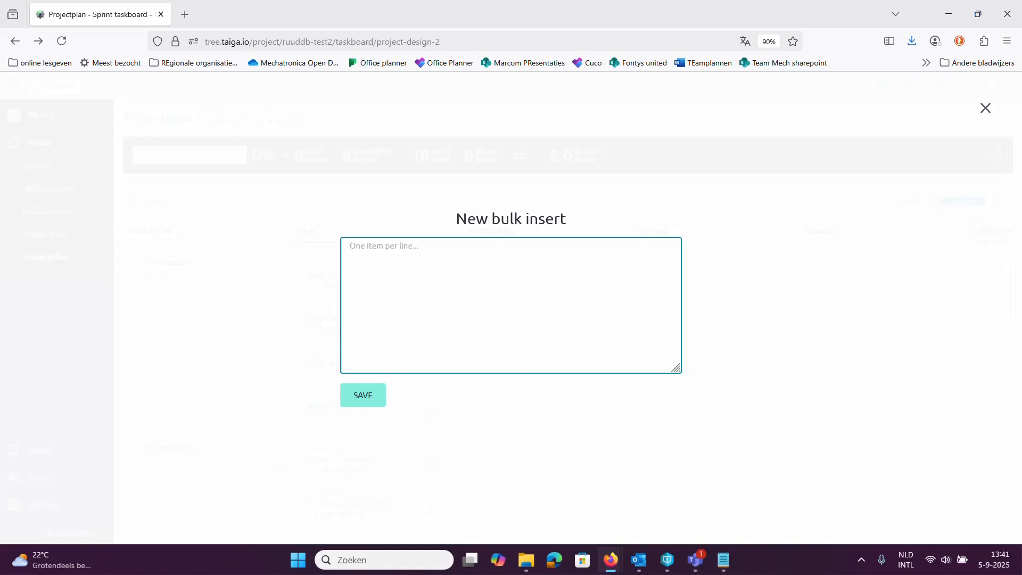
{"action": "type", "text": "task 2"}
{"action": "left_click", "coordinate": [381, 404]}
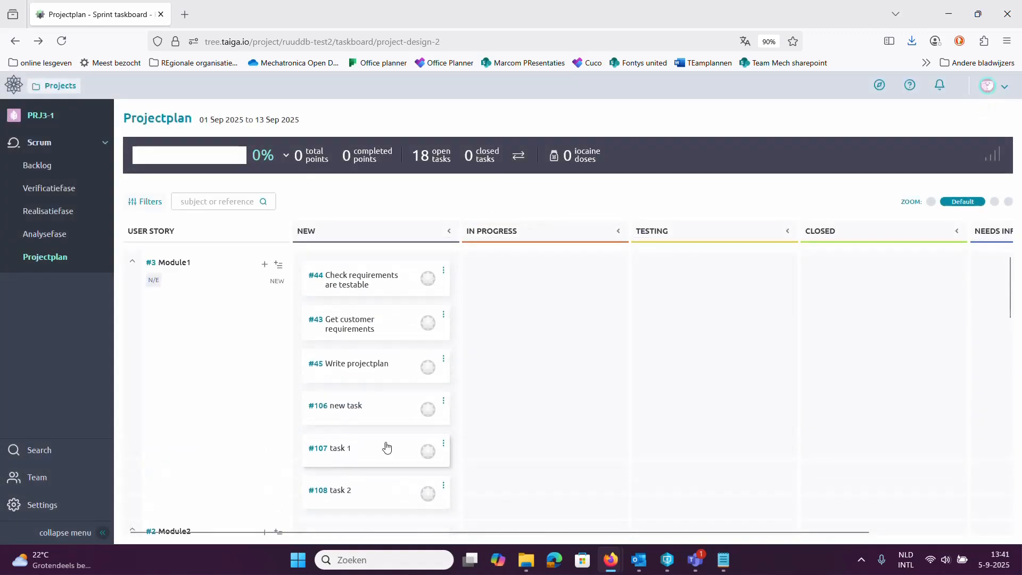
Step: Move Module1's task "Check requirements are testable" to In Progress, and its tasks "Write projectplan" and "task 1" to Testing
{"action": "scroll", "coordinate": [374, 436], "scroll_direction": "down", "scroll_amount": 3}
{"action": "scroll", "coordinate": [333, 365], "scroll_direction": "up", "scroll_amount": 3}
{"action": "left_click_drag", "start_coordinate": [362, 277], "coordinate": [484, 279]}
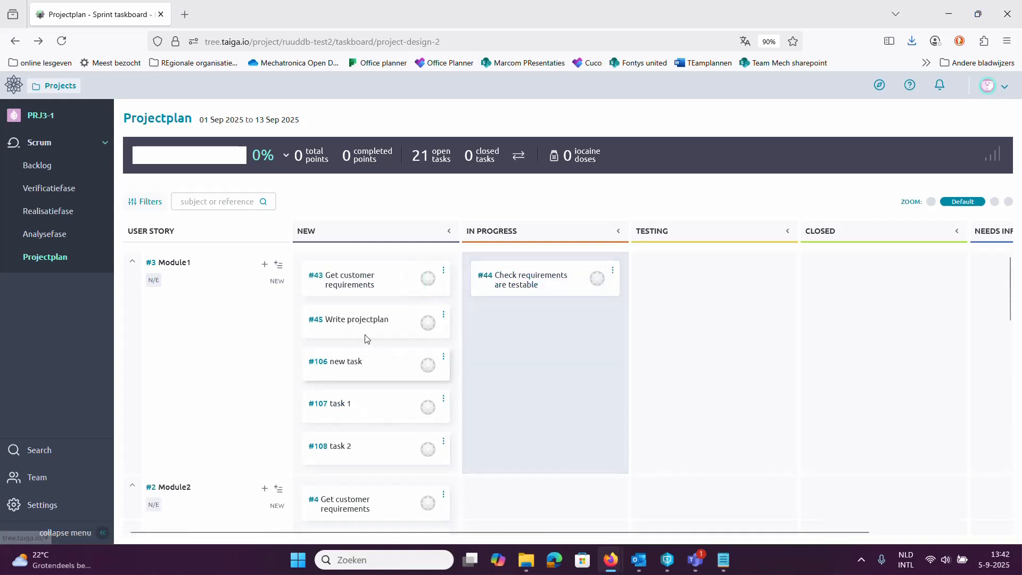
{"action": "left_click_drag", "start_coordinate": [424, 319], "coordinate": [701, 342]}
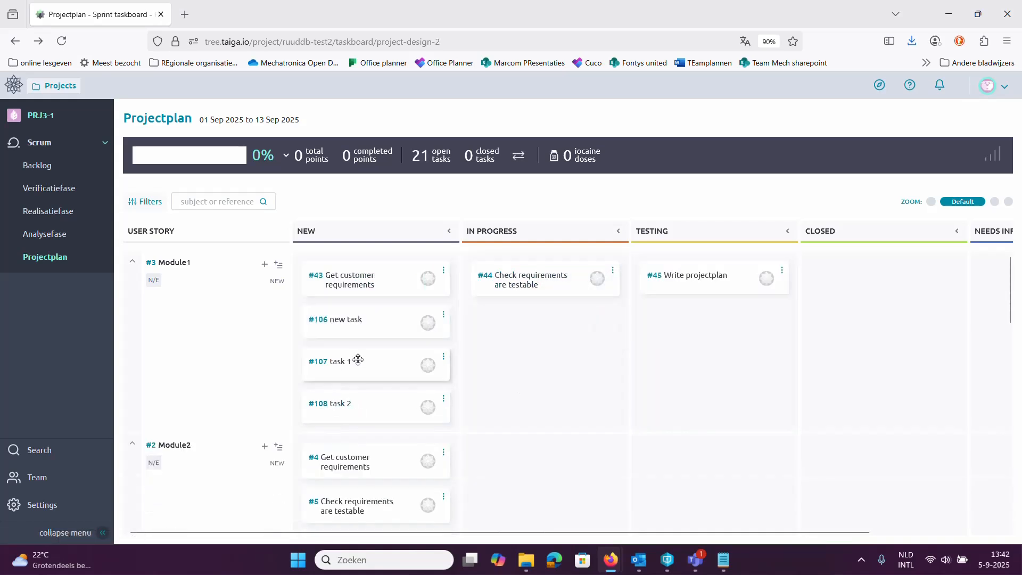
{"action": "left_click_drag", "start_coordinate": [343, 360], "coordinate": [716, 346]}
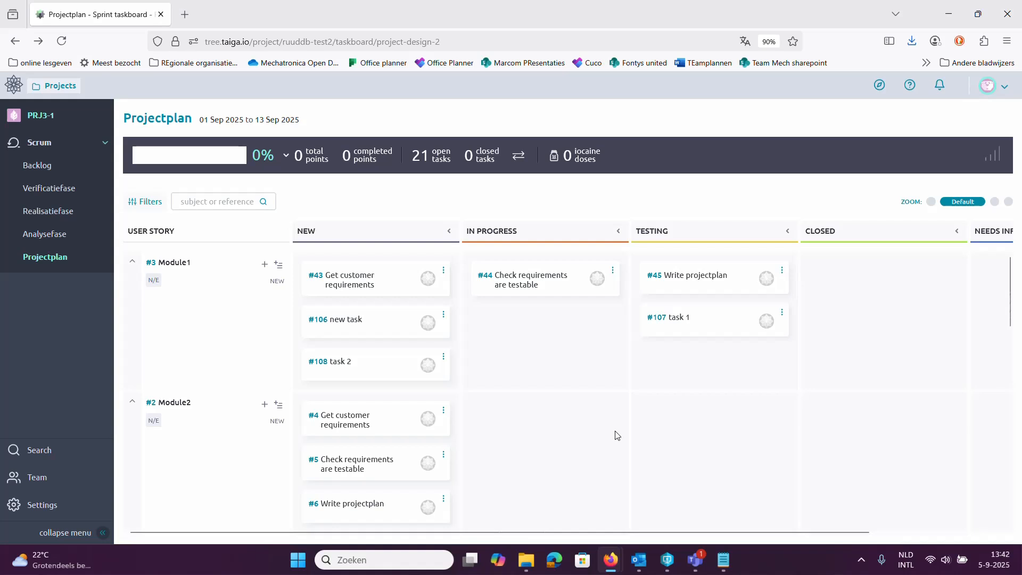